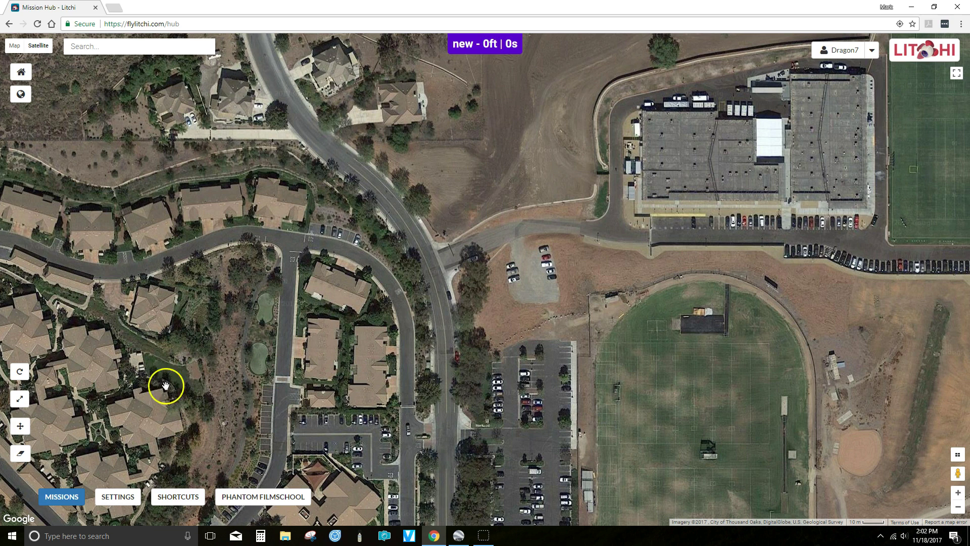
Open the import dialog for missions in the Litchi Mission Hub.
left_click(52, 500)
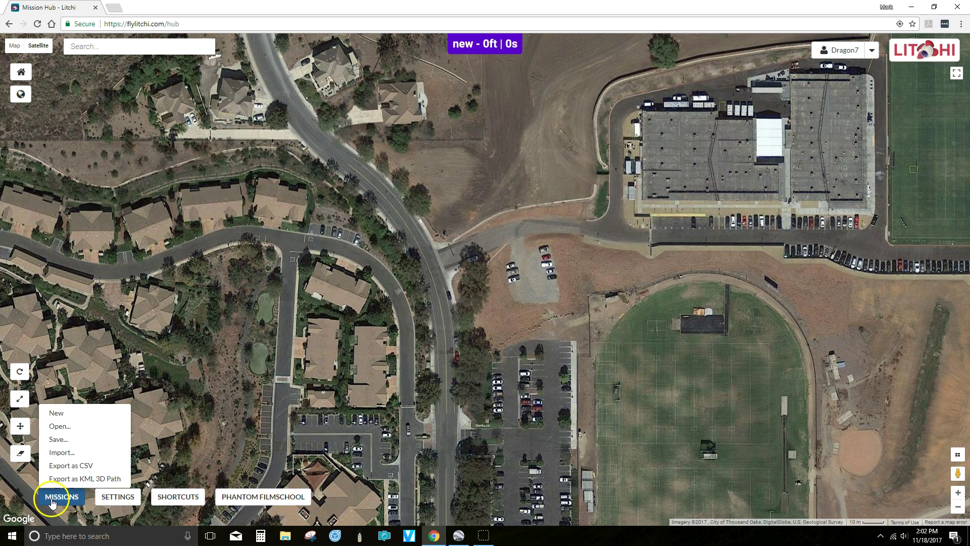
left_click(57, 453)
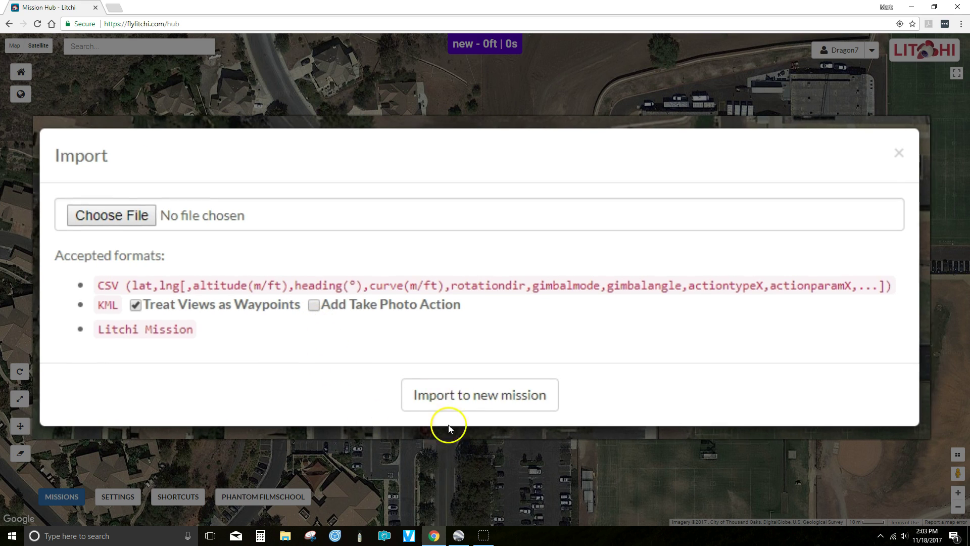
Switch to Google Earth Pro, examine elevation and eye altitude looking straight down, check the height above ground with Calculator, and return to the tilted view.
left_click(458, 536)
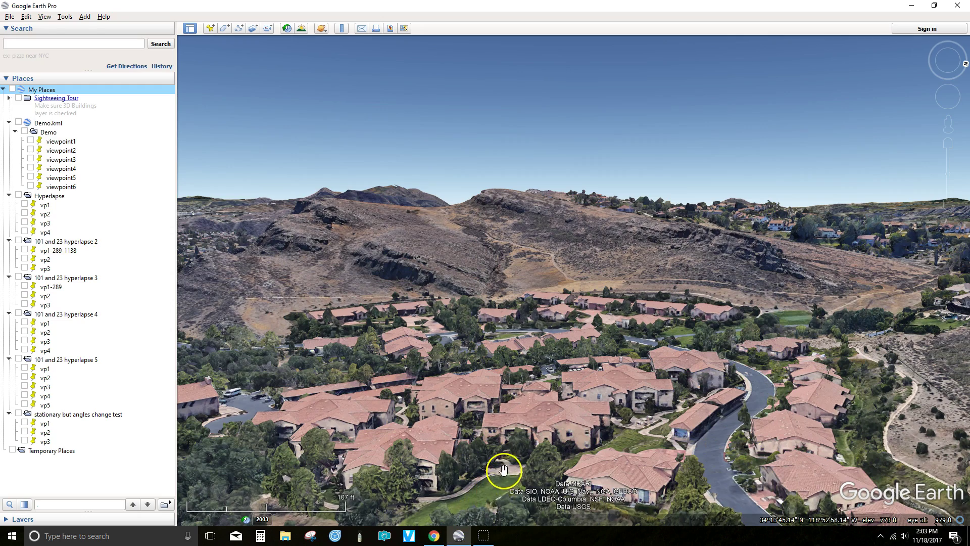
left_click_drag(504, 470, 511, 217, "ctrl")
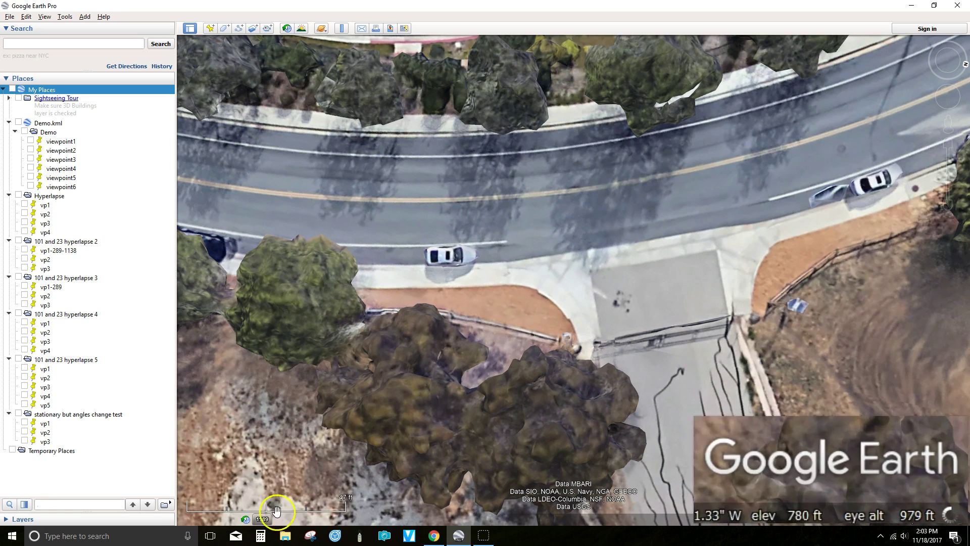
left_click(260, 537)
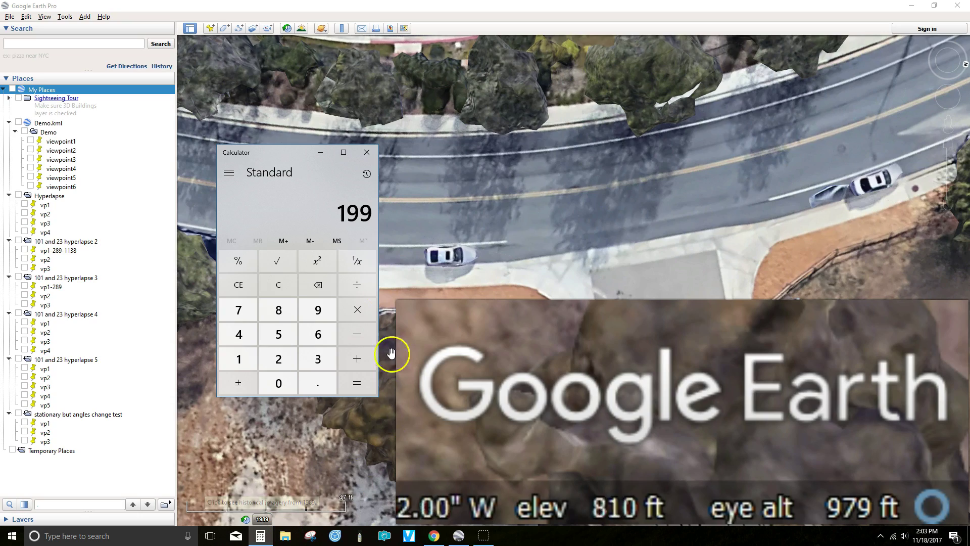
left_click(366, 152)
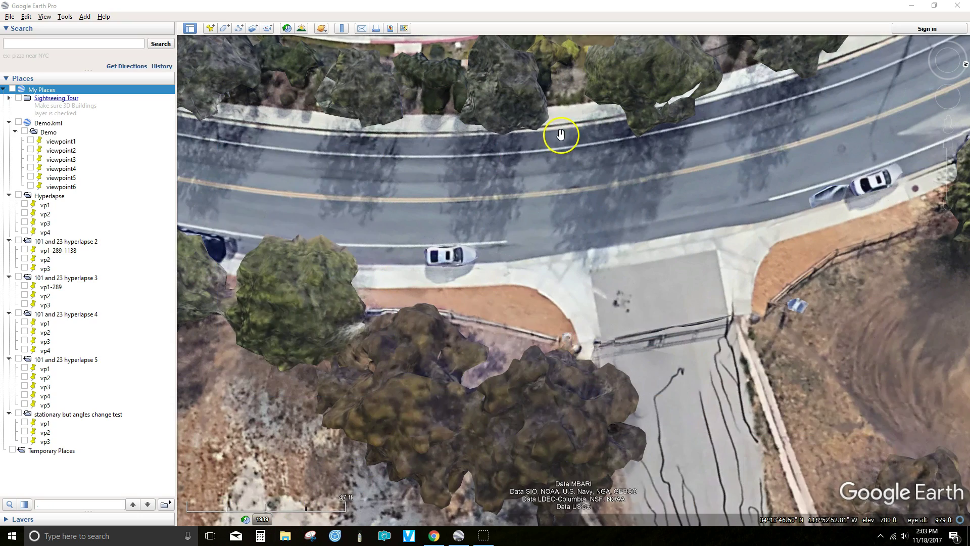
left_click_drag(560, 135, 548, 349, "ctrl")
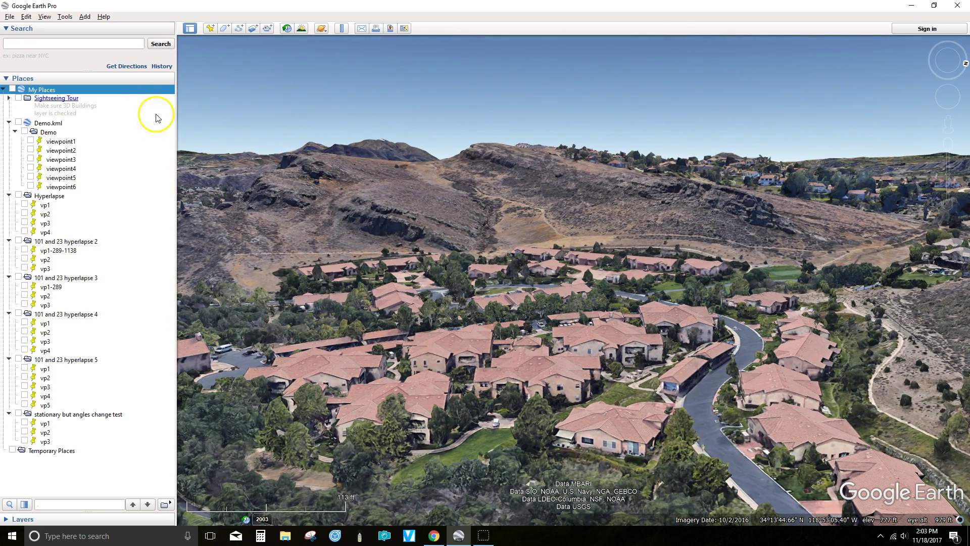
Add a new folder named Demo to My Places.
left_click(85, 17)
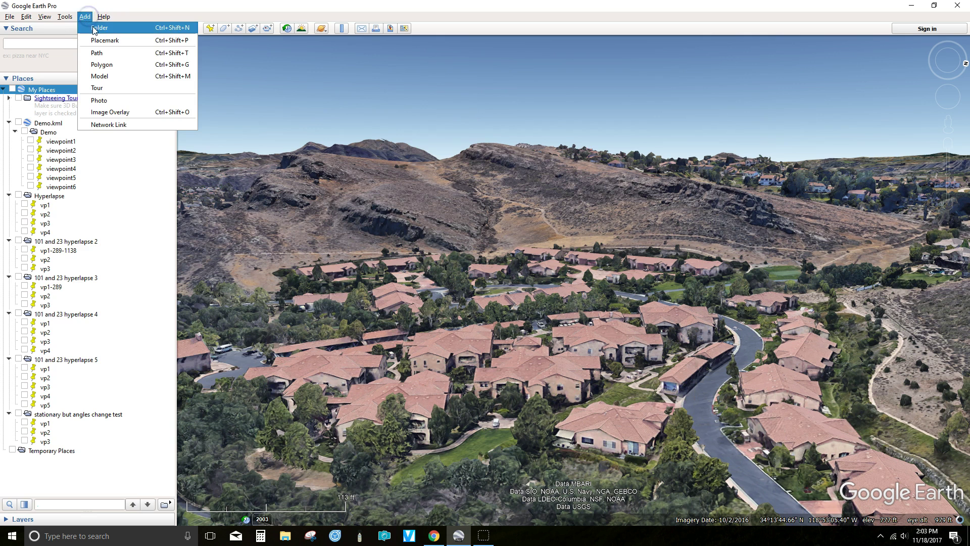
left_click(93, 27)
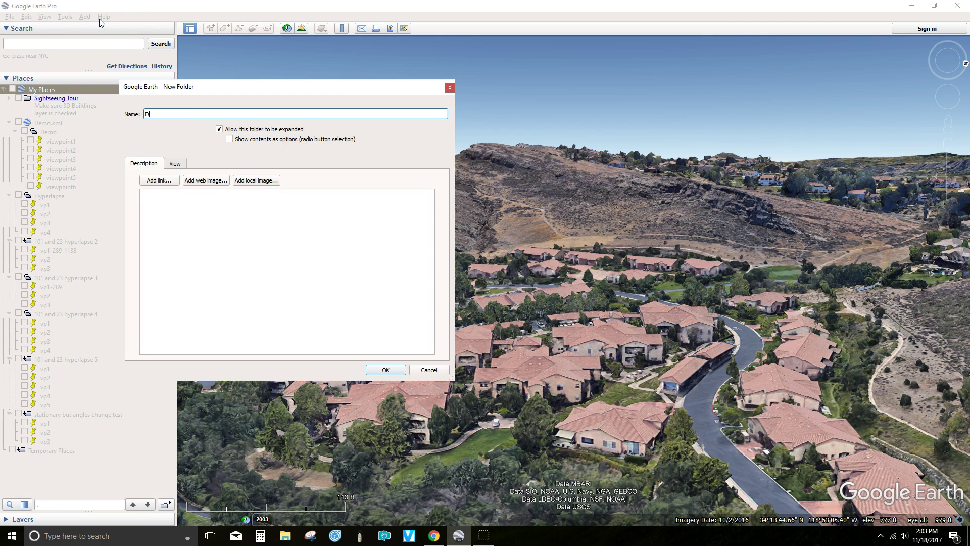
type("Demo")
key("Return")
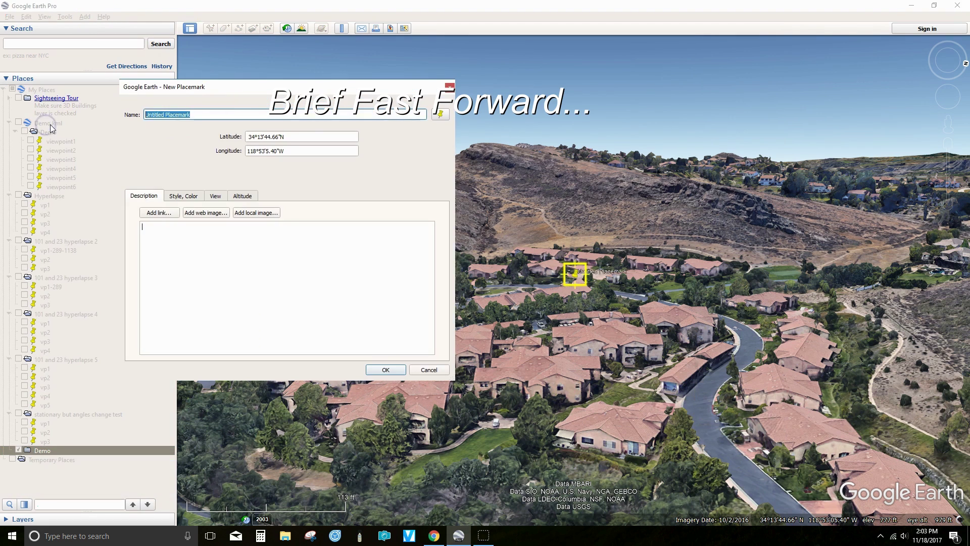
Add placemarks vp2 and vp3 to the Demo folder, each from its own new camera viewpoint.
left_click_drag(582, 298, 526, 388)
left_click(210, 28)
type("vp2")
key("Return")
left_click_drag(242, 232, 672, 419)
left_click(210, 28)
type("vp3")
key("Return")
Try zooming in close to the ground near vp3 and fly back to the saved vp3 viewpoint.
middle_click_drag(462, 347, 472, 368)
scroll(472, 369, "up", 5)
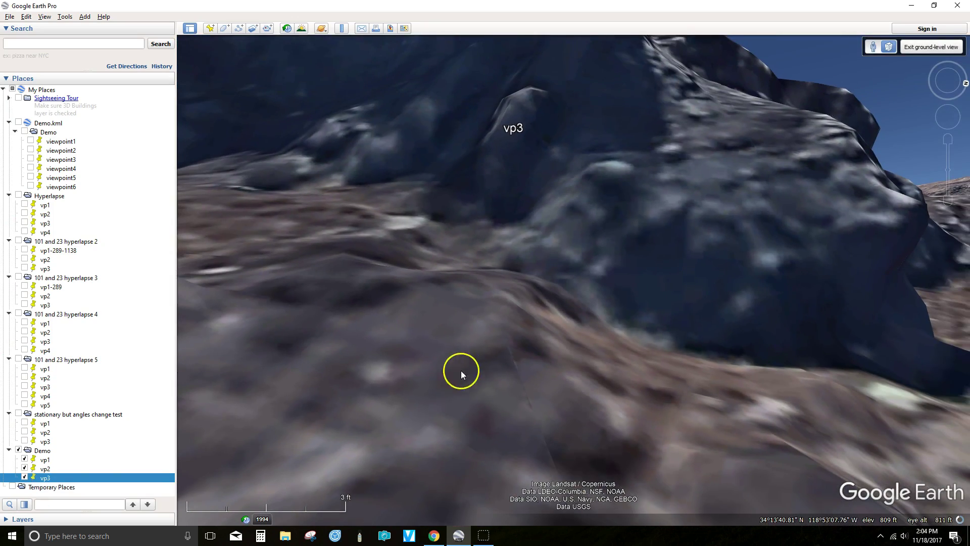
double_click(43, 478)
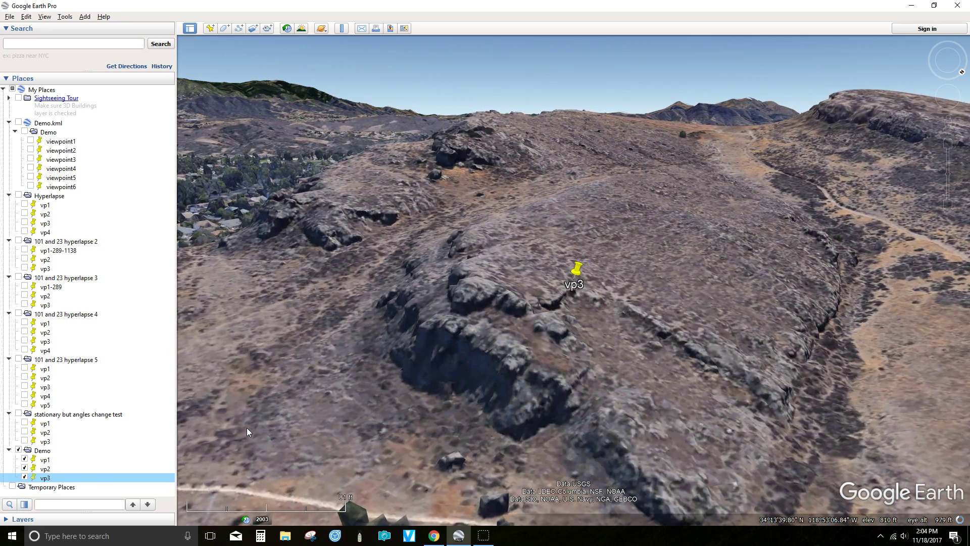
Set the Google Earth navigation option to automatically tilt while zooming.
left_click(62, 16)
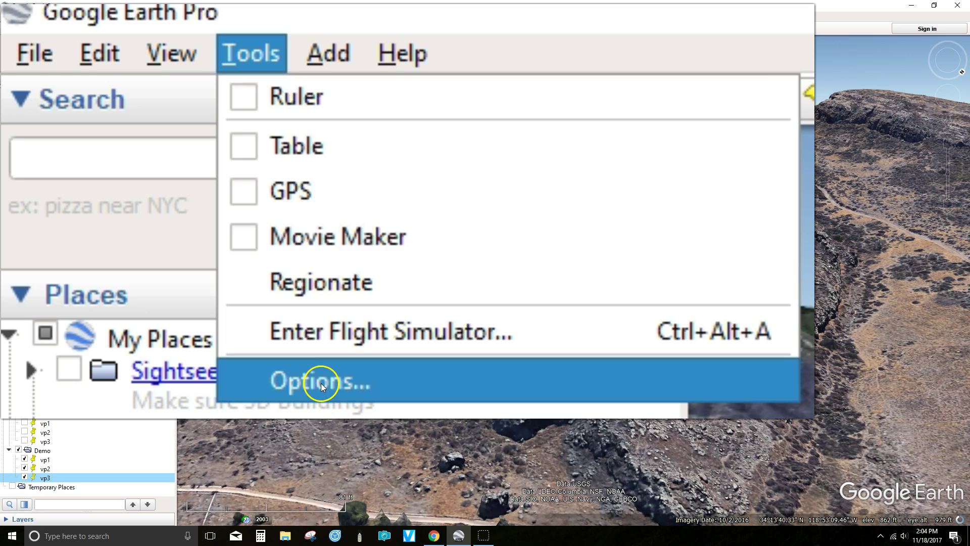
left_click(317, 382)
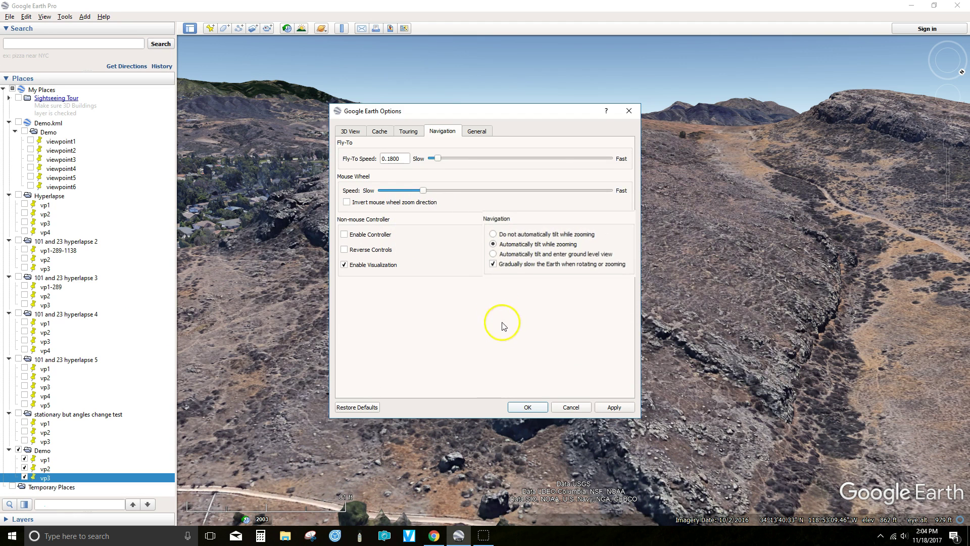
left_click(528, 408)
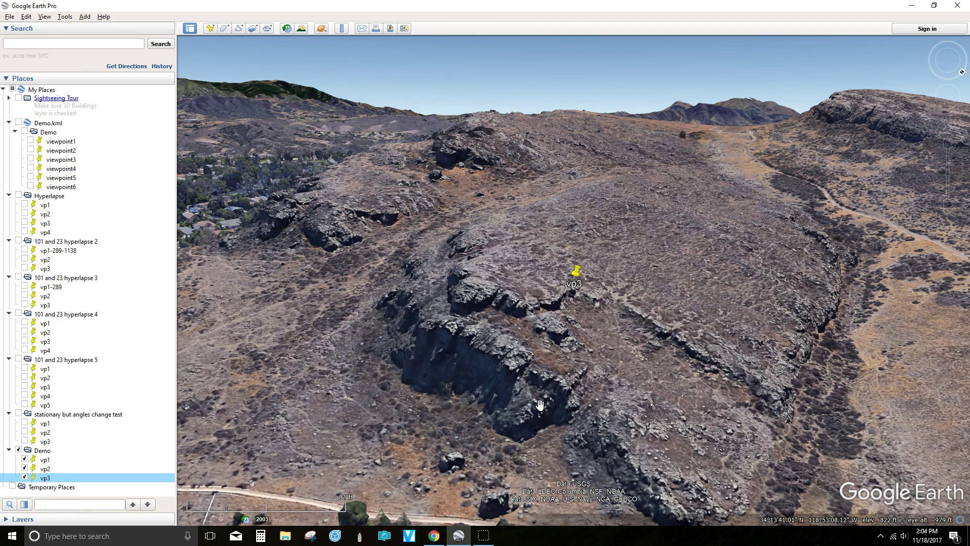
Add placemark vp4 from a closer viewpoint centred on the dark rocky cliff near vp3.
scroll(540, 405, "up", 3)
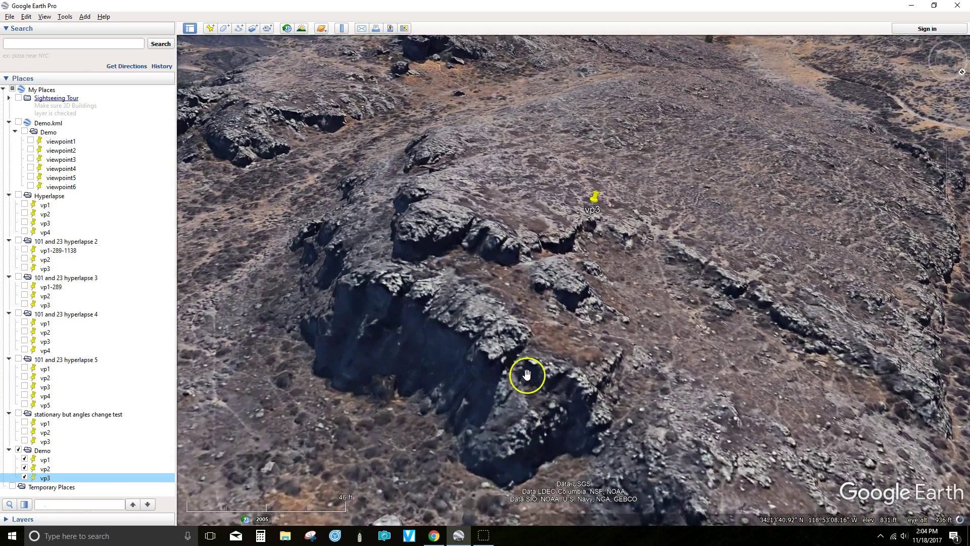
scroll(522, 352, "up", 3)
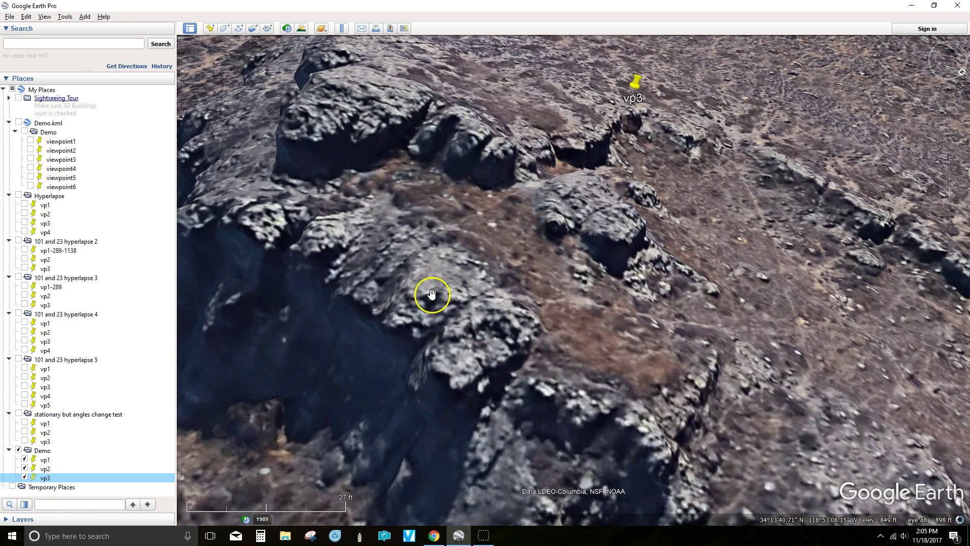
left_click_drag(433, 288, 561, 287)
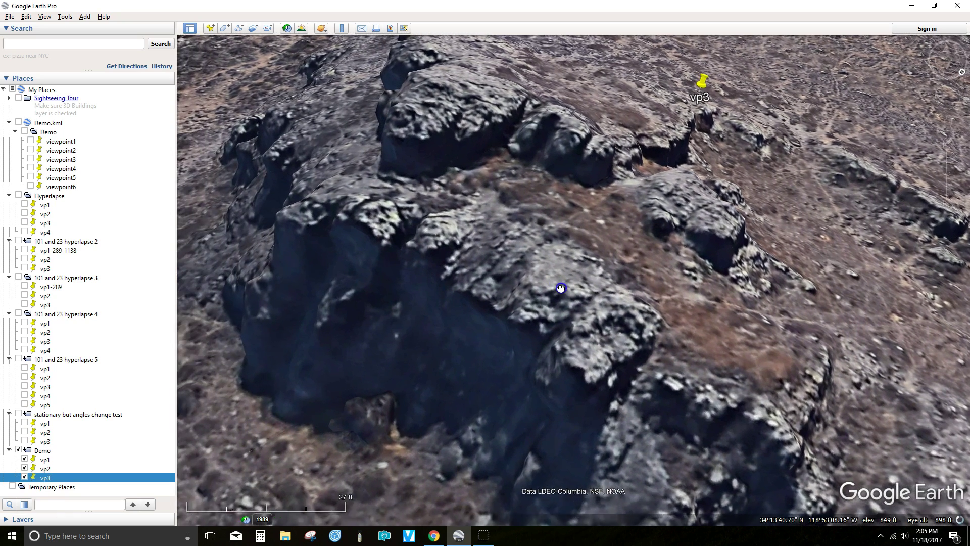
left_click(210, 31)
left_click_drag(170, 115, 204, 111)
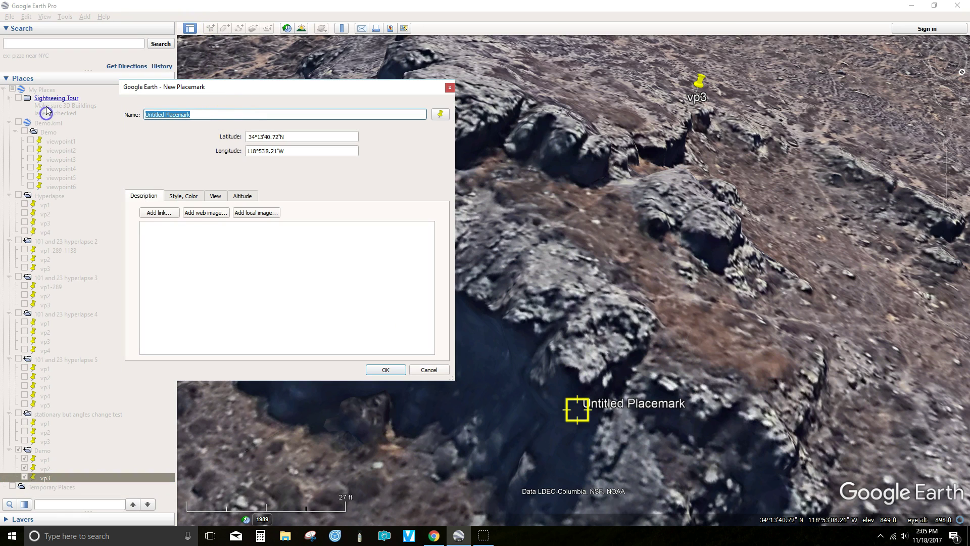
type("pv")
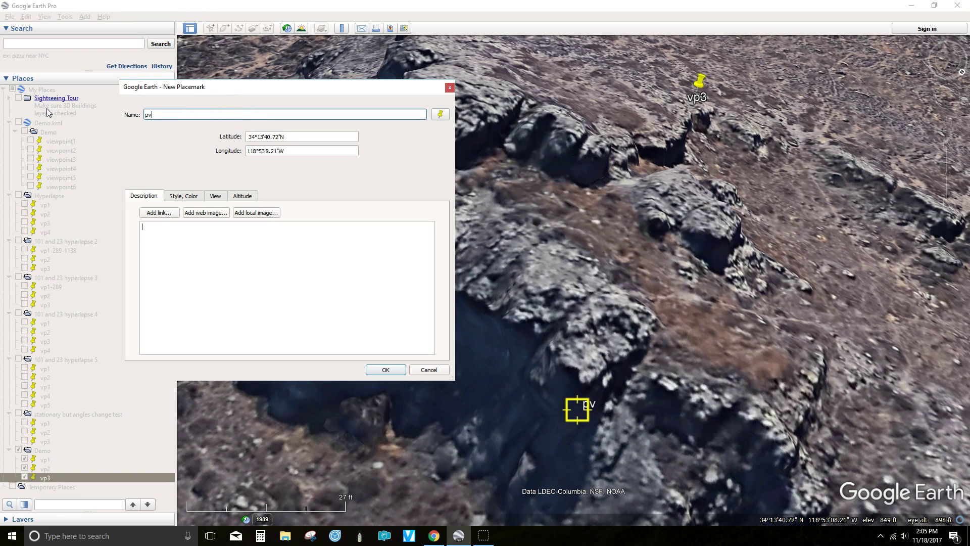
type("p4")
key("Return")
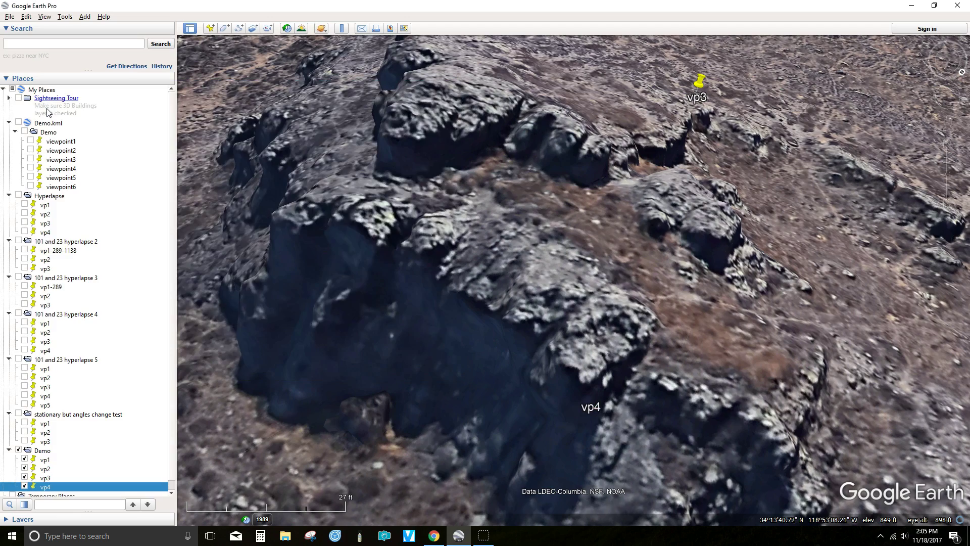
Add placemark vp5 from a lower, pulled-back viewpoint facing the rocky cliff.
scroll(574, 279, "down", 3)
middle_click_drag(489, 283, 489, 347)
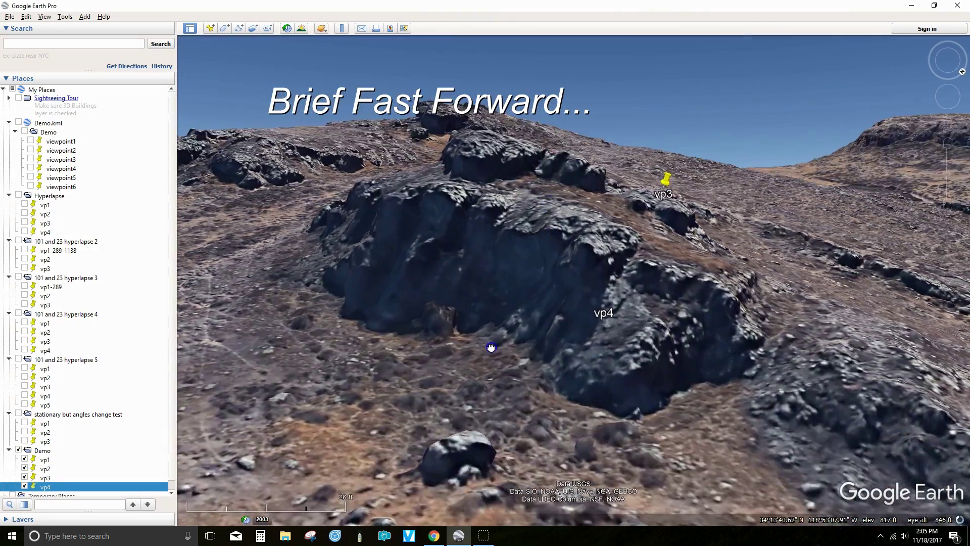
scroll(489, 346, "down", 2)
left_click(210, 29)
type("vp5")
key("Return")
Save the Demo folder with its viewpoints to Downloads as a KML file named Demo.
right_click(40, 417)
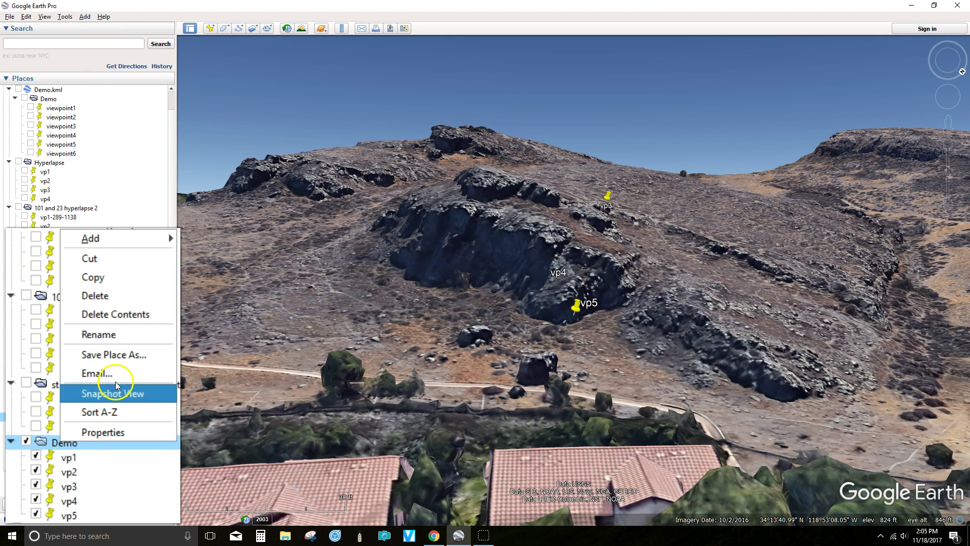
left_click(120, 356)
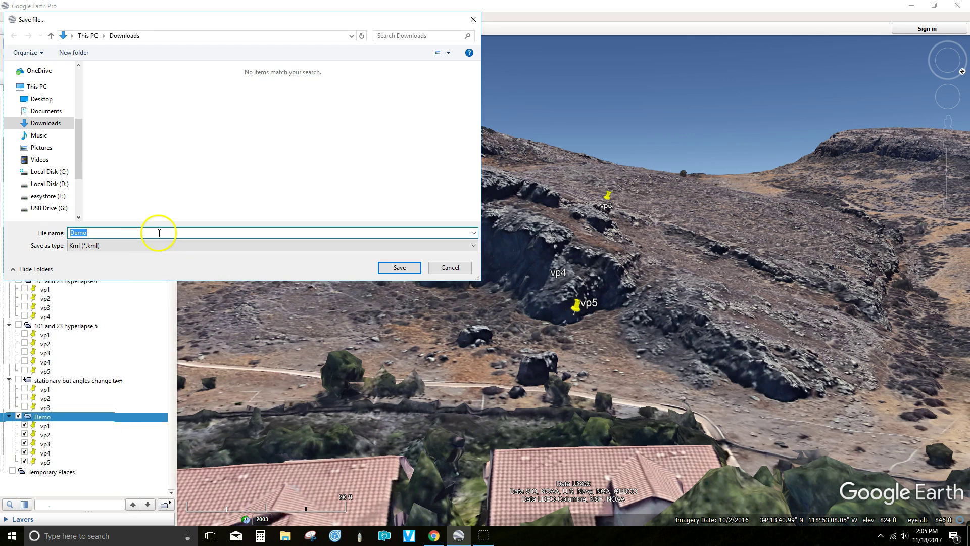
left_click(158, 246)
left_click(157, 246)
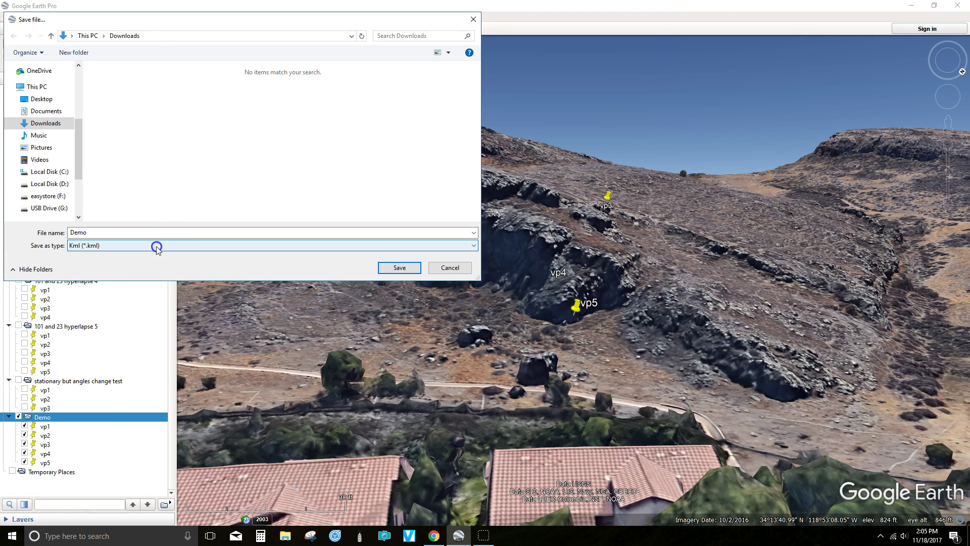
left_click(403, 271)
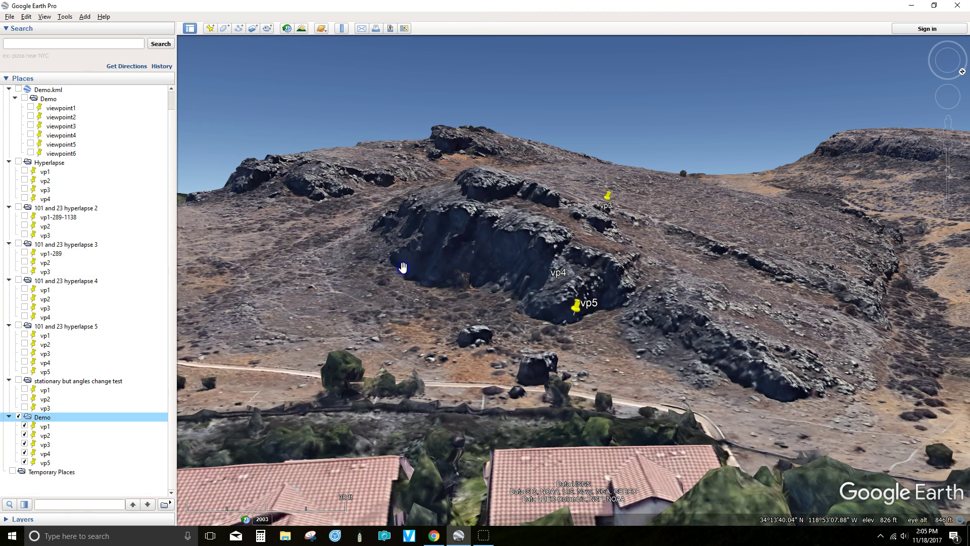
Switch to the Litchi Mission Hub and import Demo.kml as a new mission with views treated as waypoints.
left_click(434, 534)
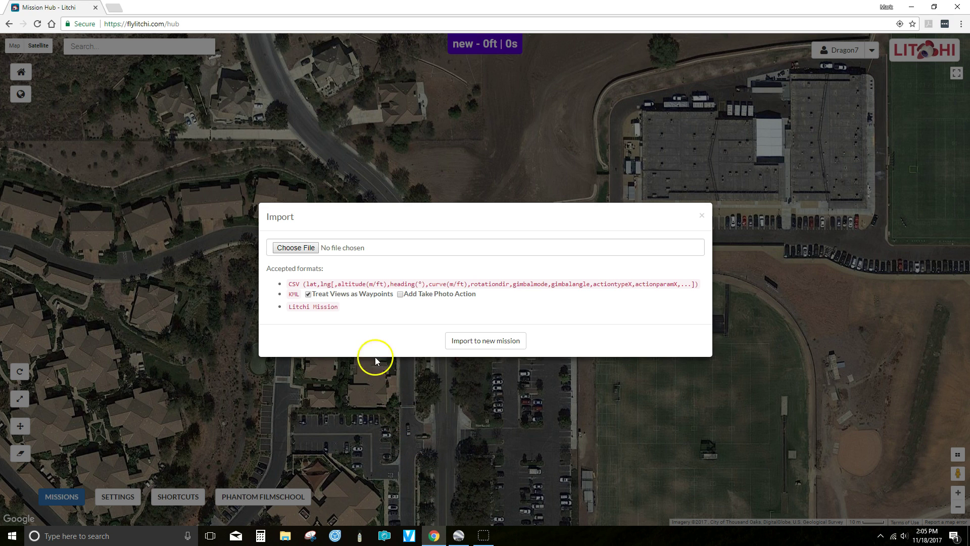
left_click(294, 248)
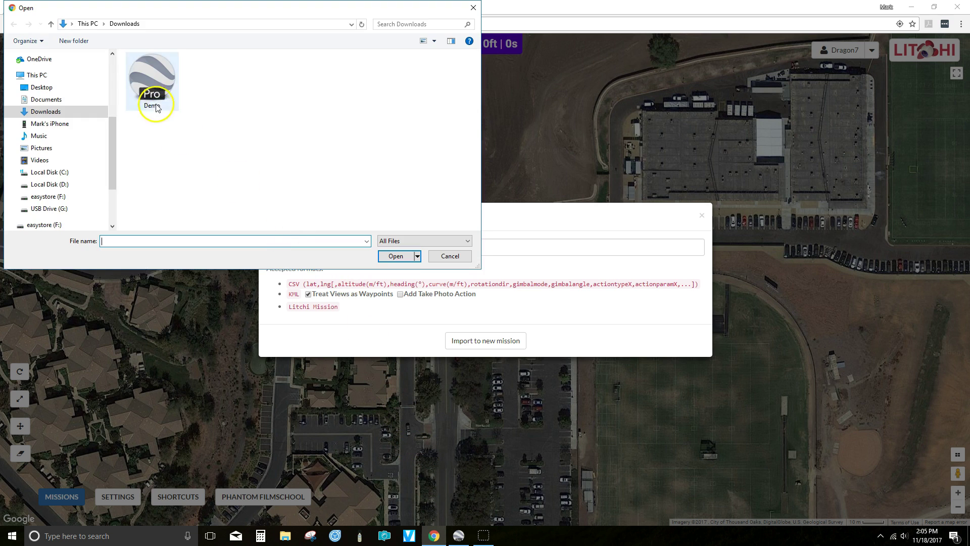
double_click(148, 81)
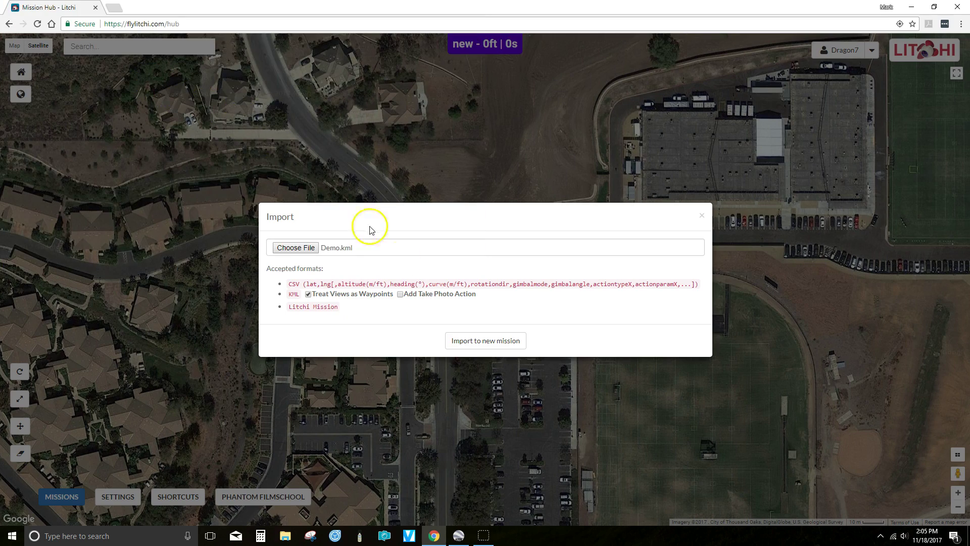
left_click(465, 341)
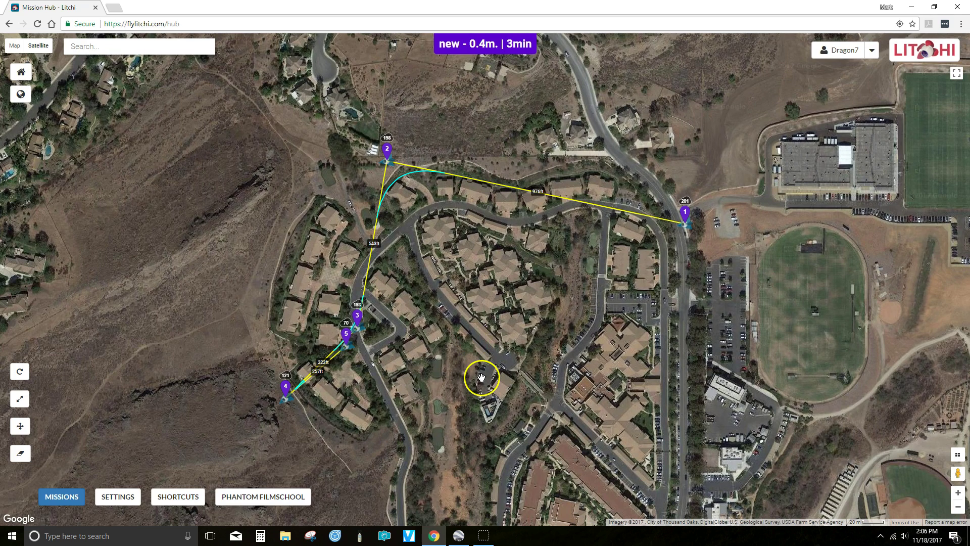
Export the mission as a KML 3D path and open the downloaded file in Google Earth Pro to inspect the flight path.
left_click(73, 500)
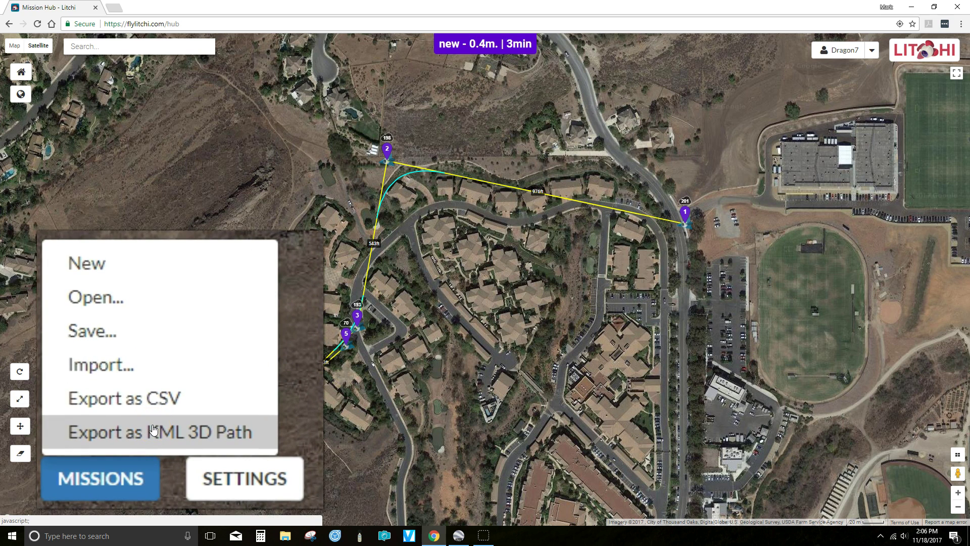
left_click(126, 447)
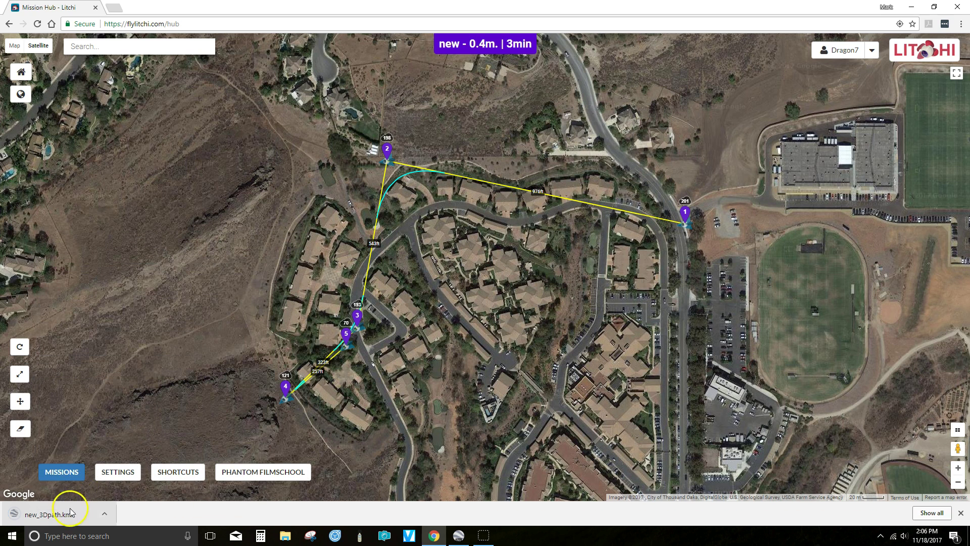
left_click(68, 515)
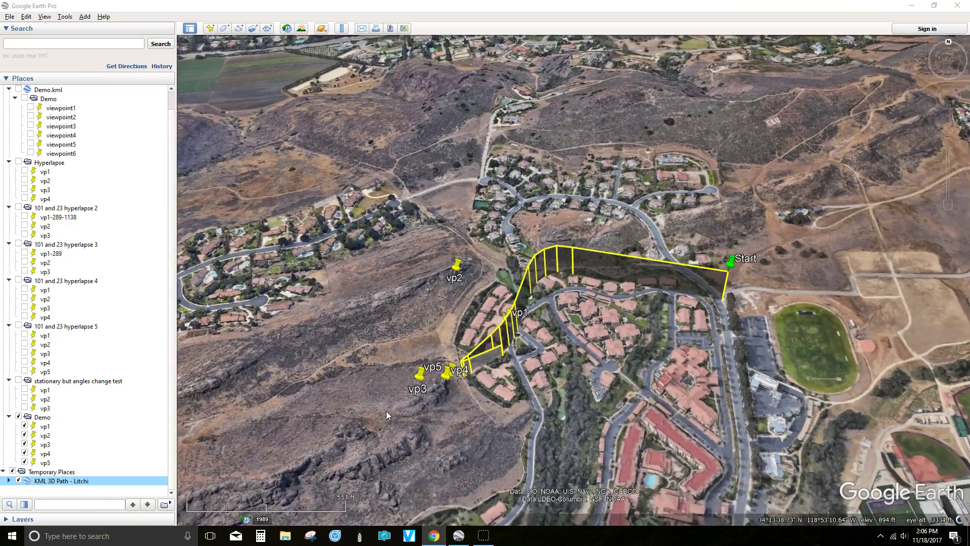
left_click(397, 411)
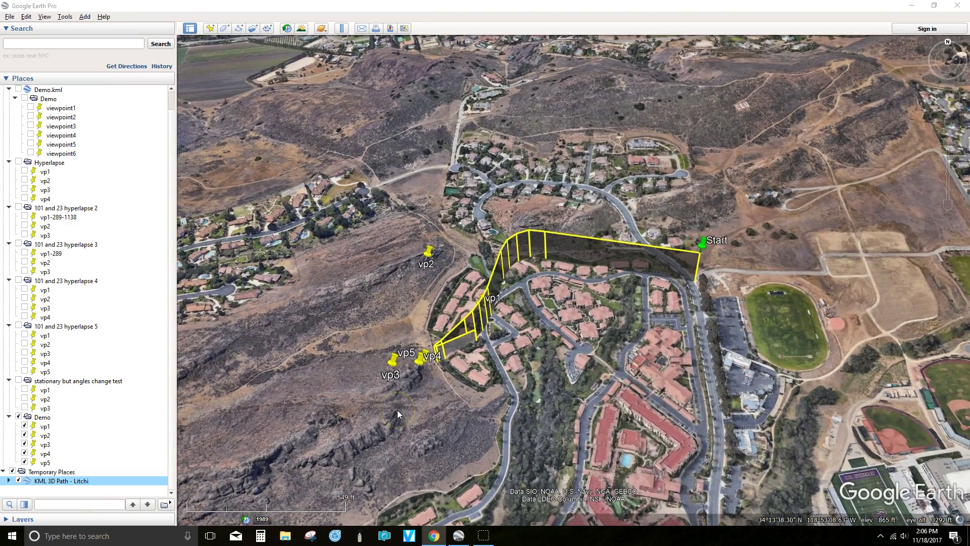
left_click(559, 312)
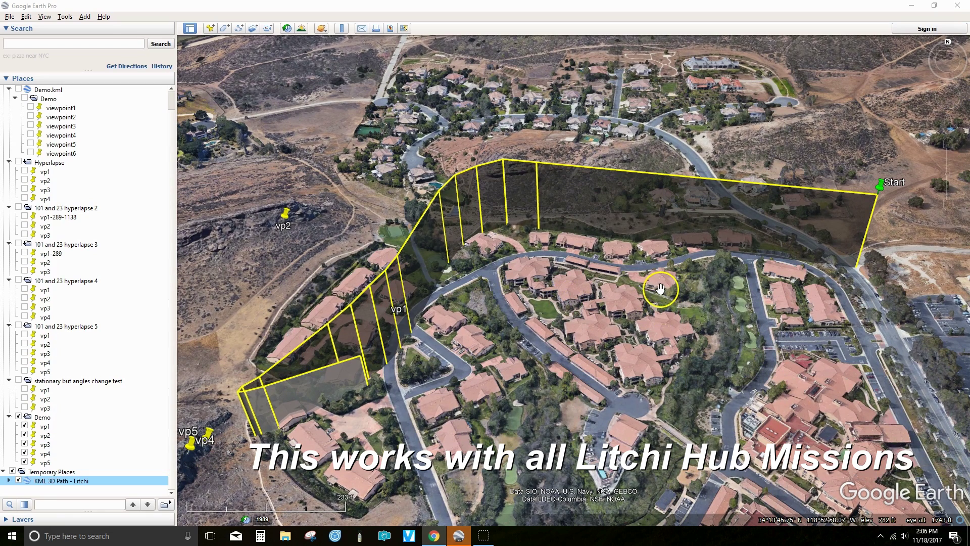
Examine the Litchi 3D flight path from near ground level by the start point, looking up along the route toward the hills.
mouse_move(661, 288)
middle_mouse_down()
mouse_move(576, 340)
mouse_move(454, 371)
mouse_move(323, 364)
middle_mouse_up()
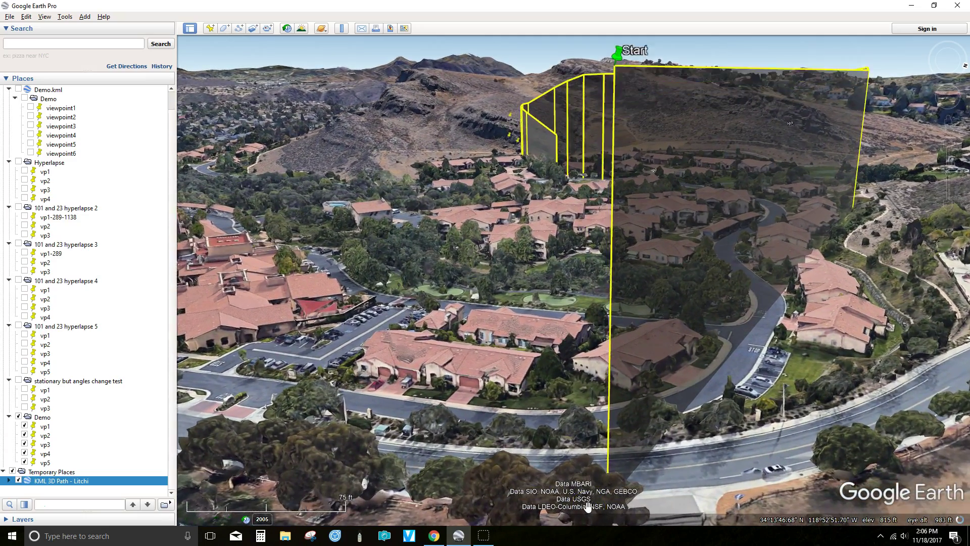
scroll(587, 498, "up", 4)
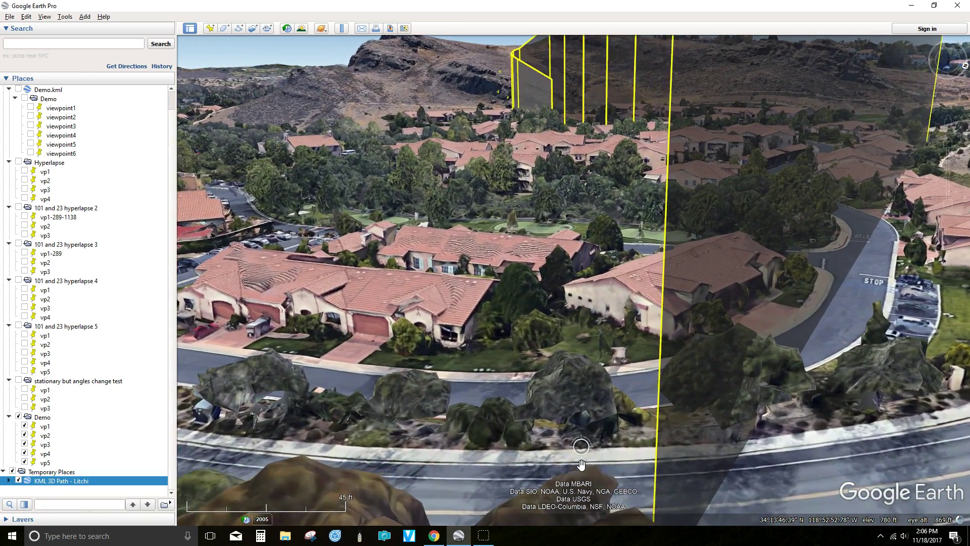
scroll(588, 467, "up", 3)
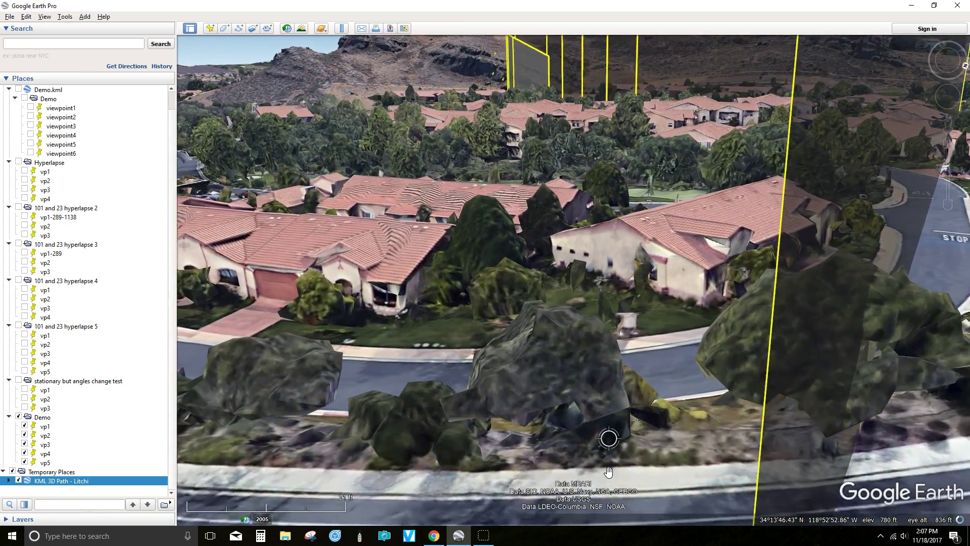
scroll(608, 472, "up", 3)
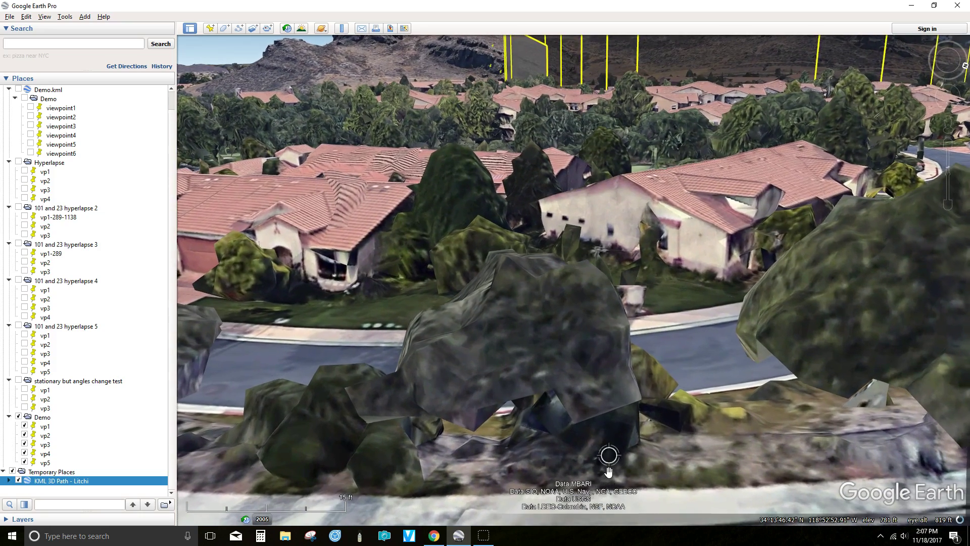
left_click(745, 184)
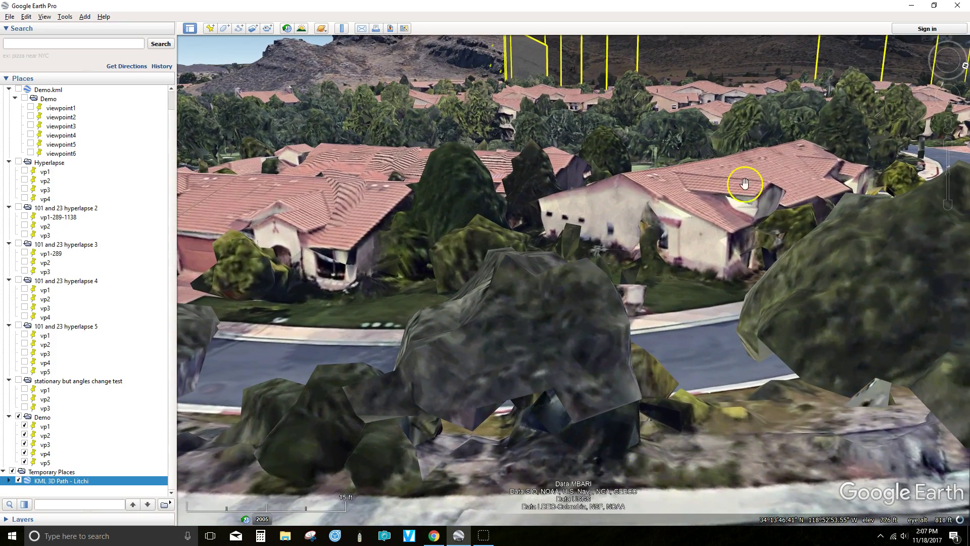
right_click_drag(738, 82, 740, 132)
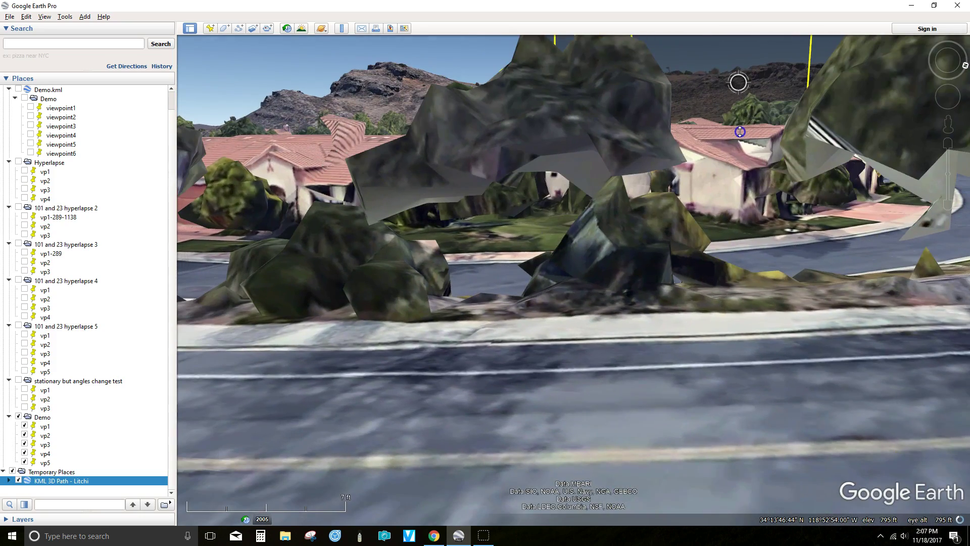
left_click_drag(696, 143, 608, 204, "ctrl")
middle_click_drag(608, 204, 667, 202)
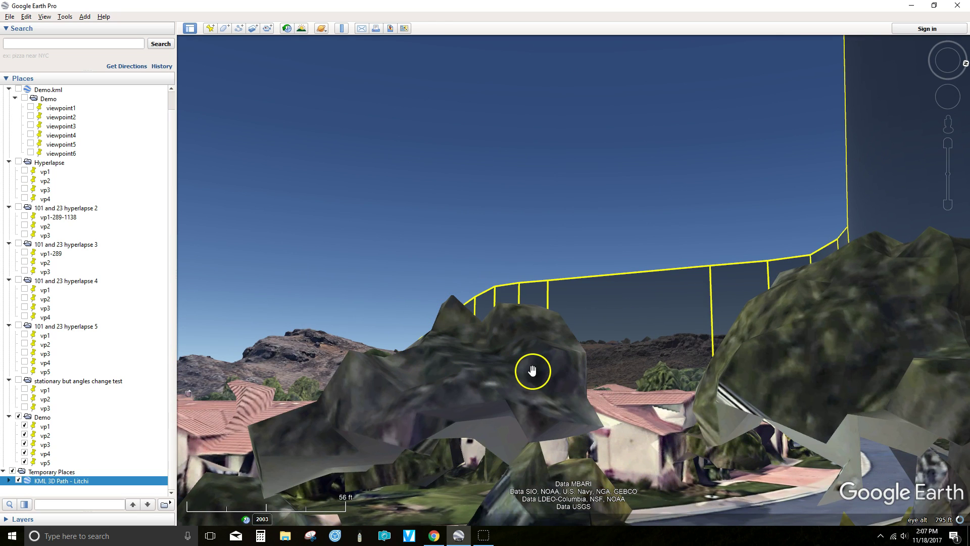
middle_click_drag(532, 370, 532, 358)
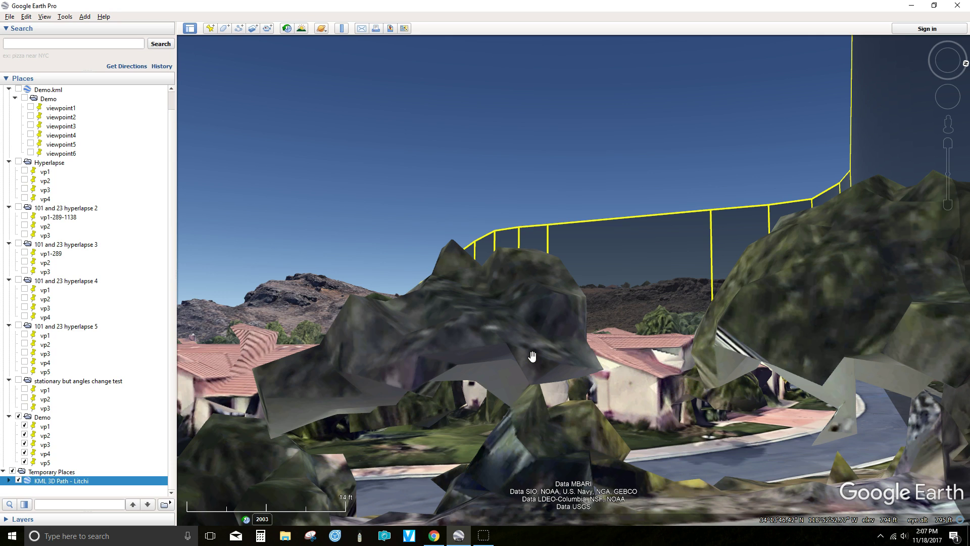
Switch to the Litchi Mission Hub in Chrome and save the mission under the name Demo.
left_click(439, 541)
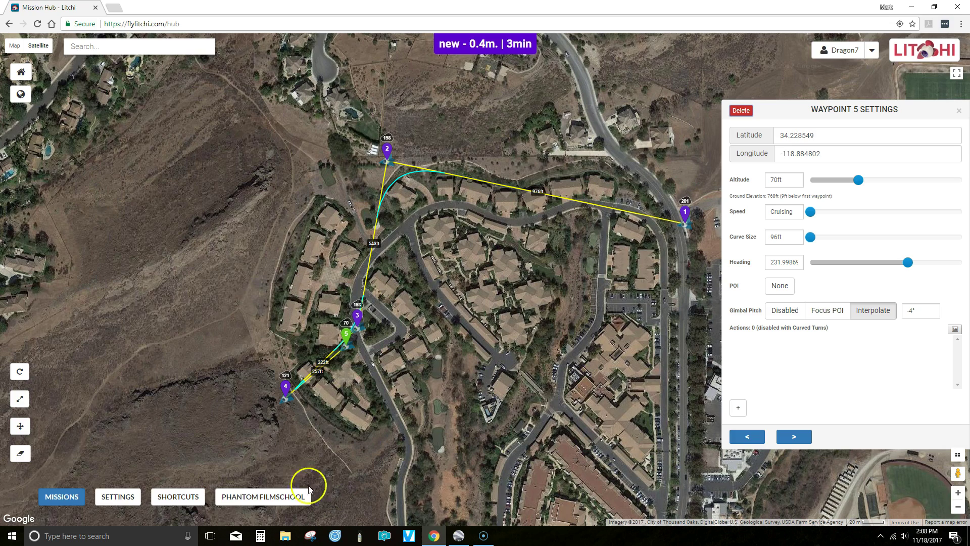
left_click(59, 501)
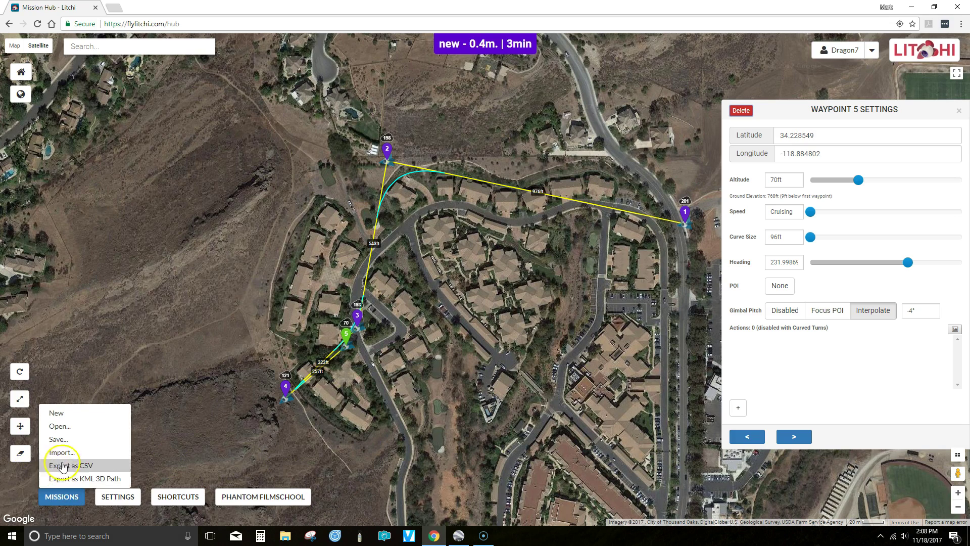
left_click(59, 439)
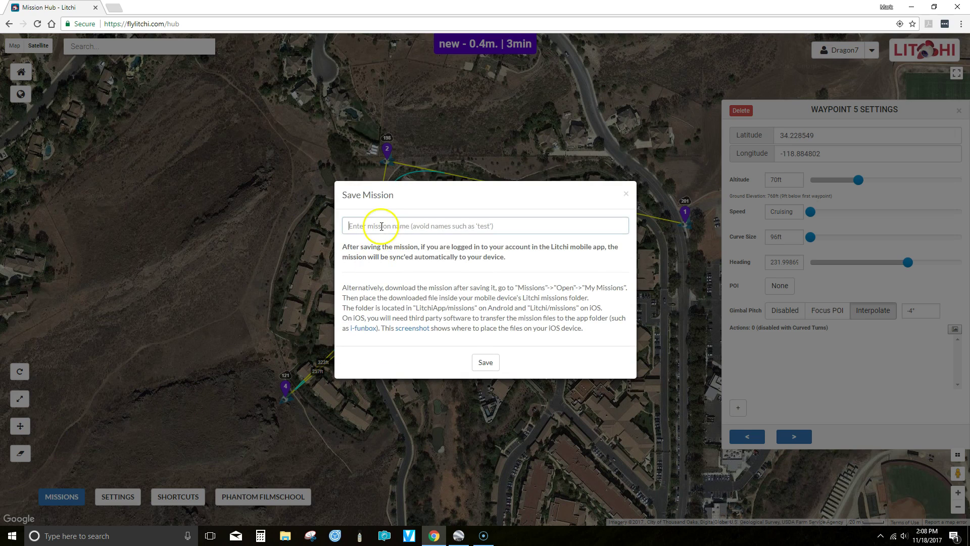
left_click(382, 229)
type("D")
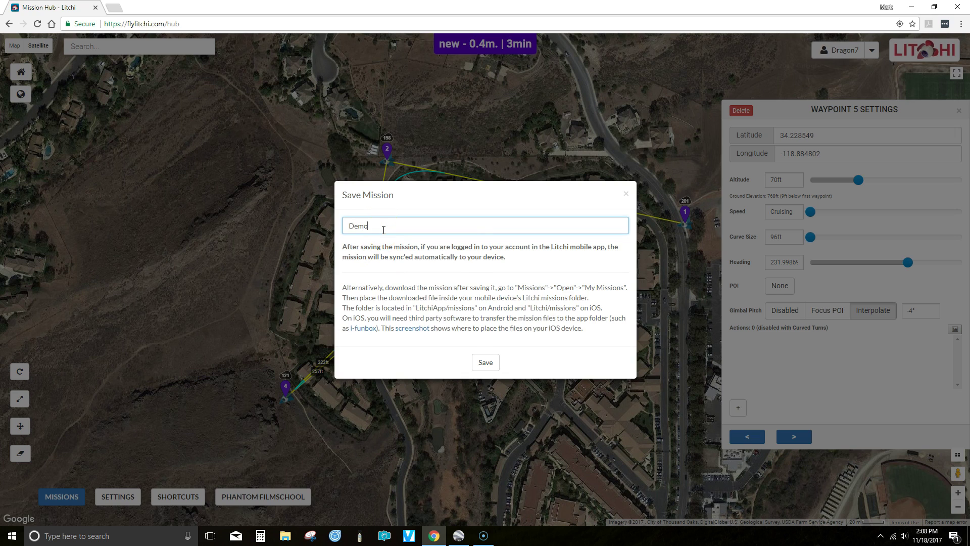
type("emo")
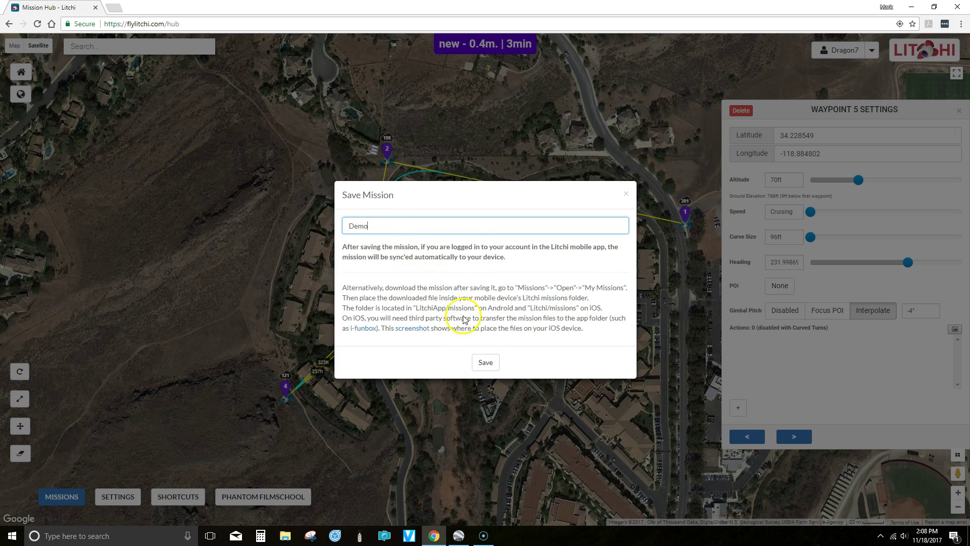
left_click(486, 362)
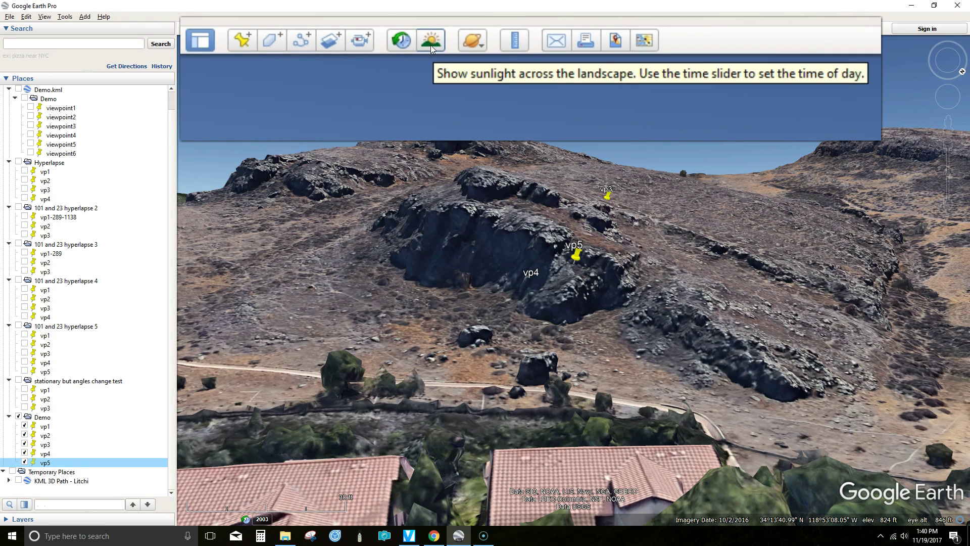
Show sunlight across the landscape in Google Earth Pro and adjust the time of day around the vp4 and vp5 viewpoints.
left_click(431, 48)
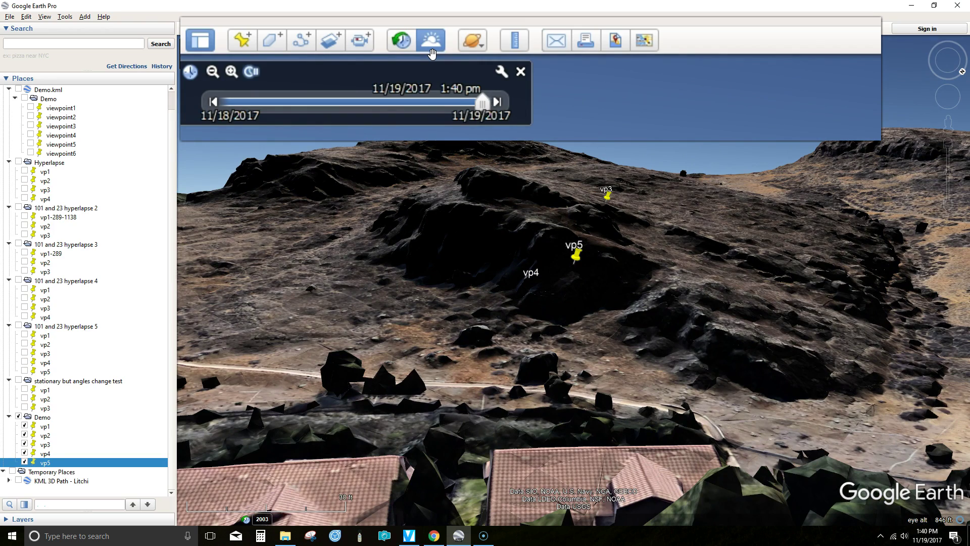
left_click(480, 107)
mouse_move(480, 109)
left_mouse_down()
mouse_move(406, 109)
mouse_move(482, 109)
left_mouse_up()
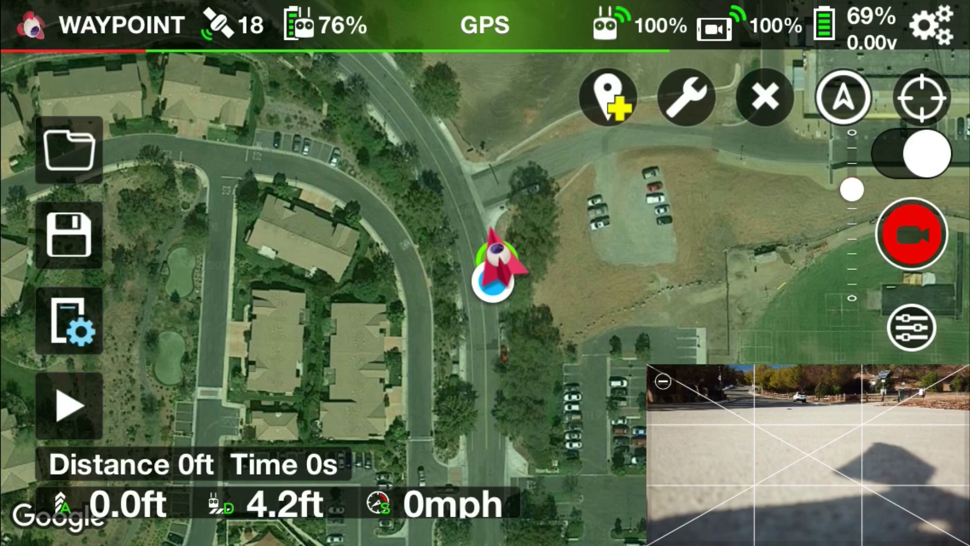
Load the saved Demo mission in the Litchi mobile app's waypoint mode.
left_click(69, 150)
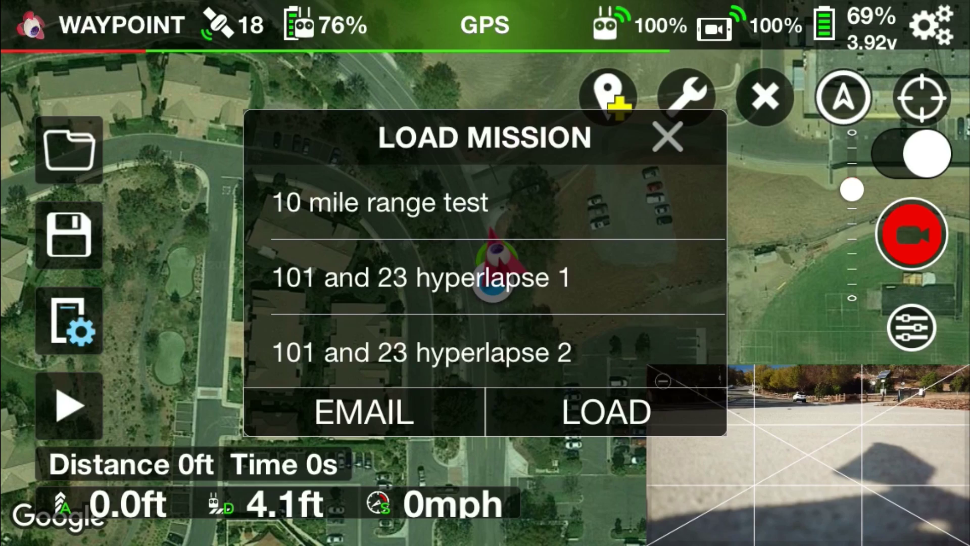
scroll(485, 275, "down", 3)
scroll(485, 276, "down", 5)
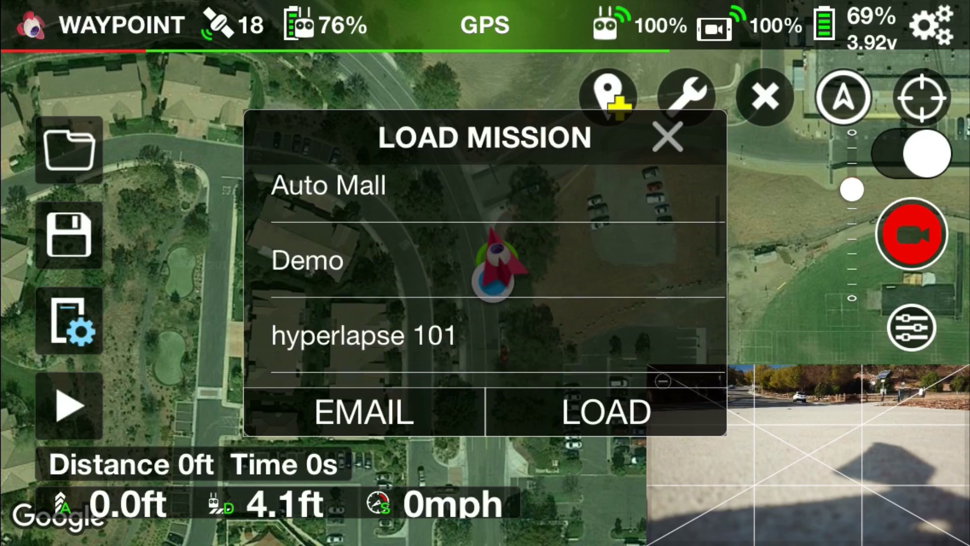
left_click(485, 250)
left_click(606, 412)
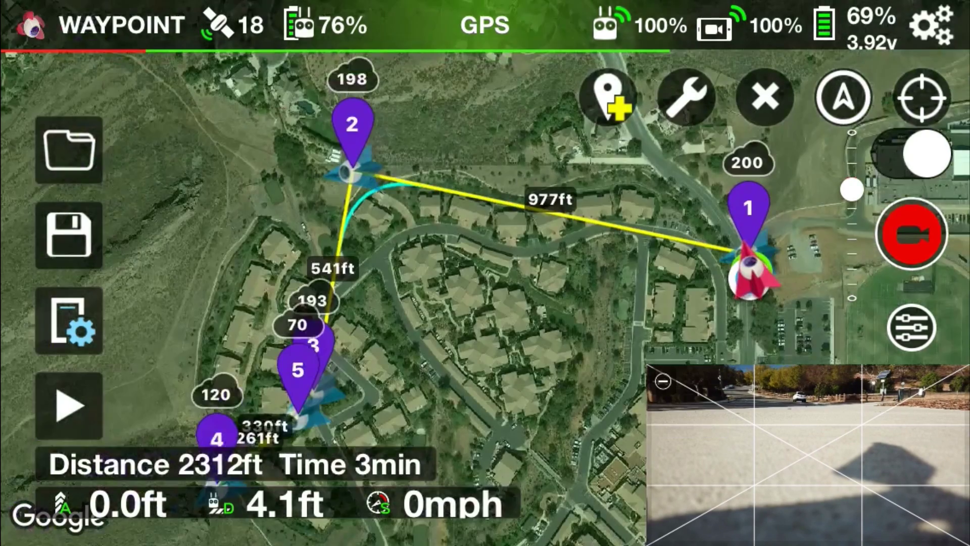
In the mission settings, set the finish action to RTH and the maximum flight speed to 33.6 mph, and review the remaining options.
left_click(69, 321)
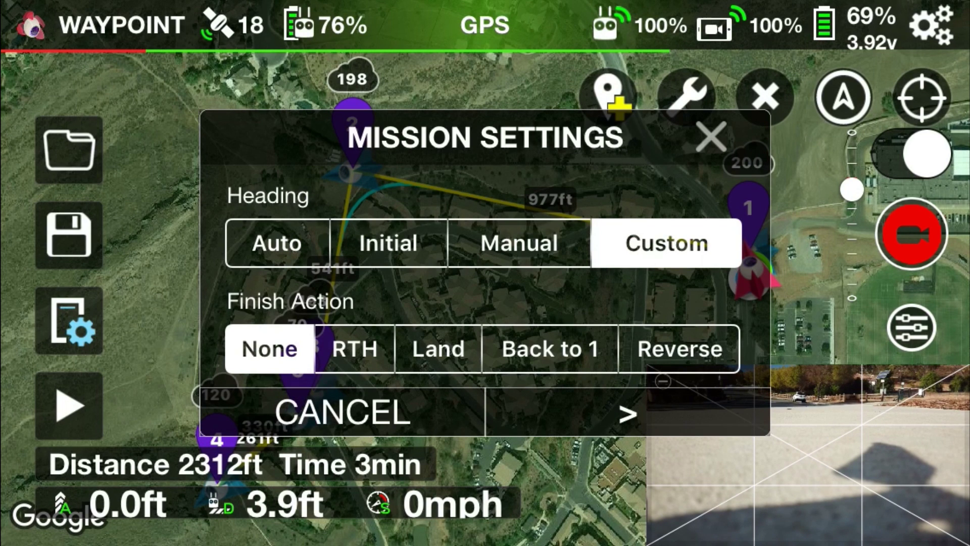
left_click(354, 348)
scroll(485, 283, "down", 3)
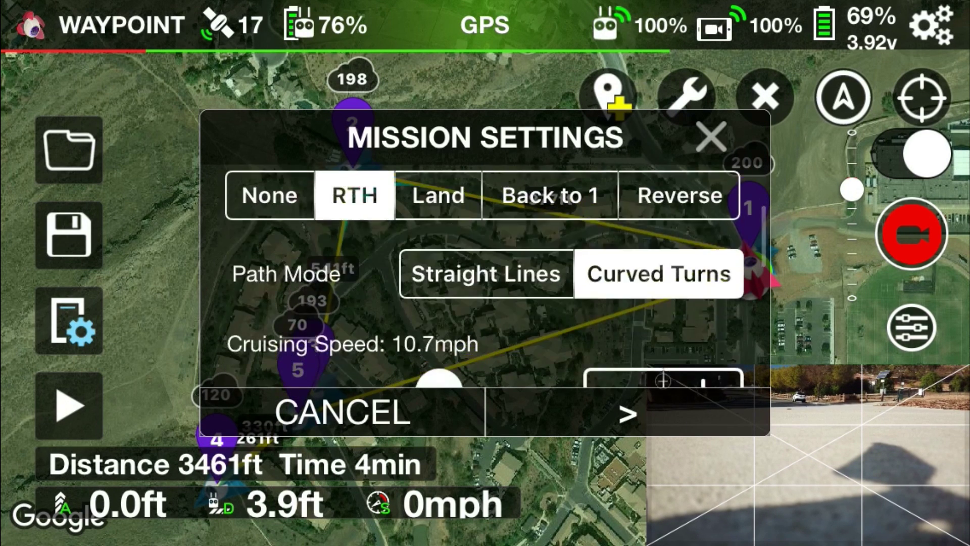
scroll(485, 283, "down", 2)
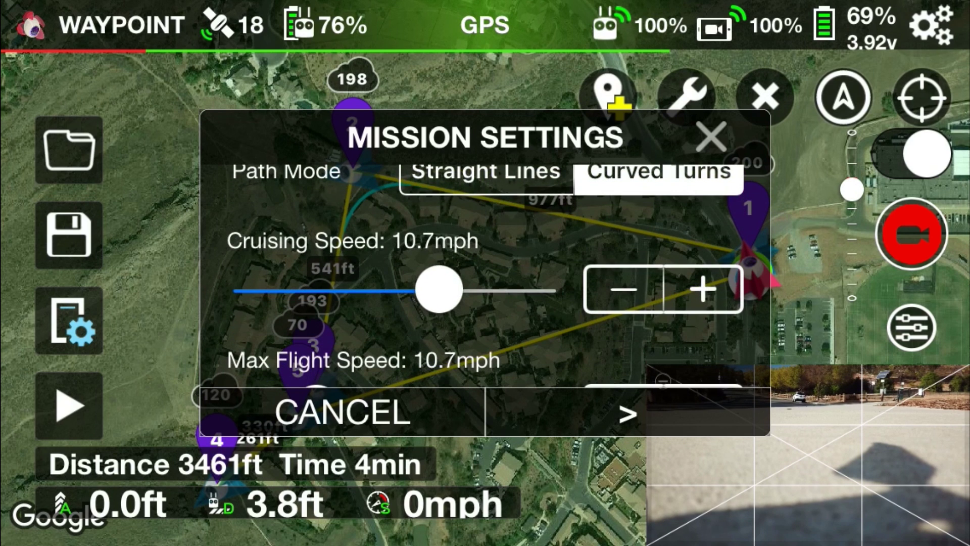
scroll(485, 283, "down", 2)
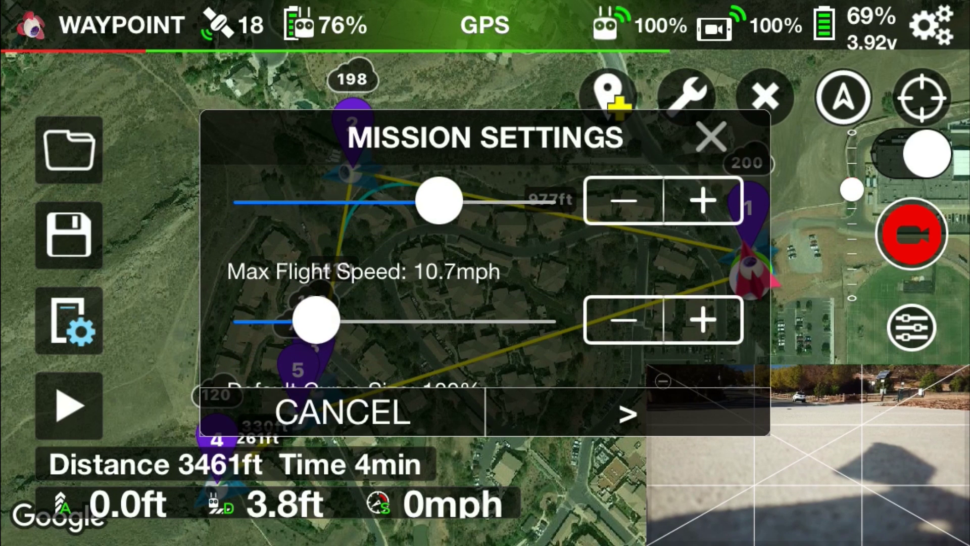
left_click_drag(317, 321, 533, 320)
scroll(485, 282, "down", 2)
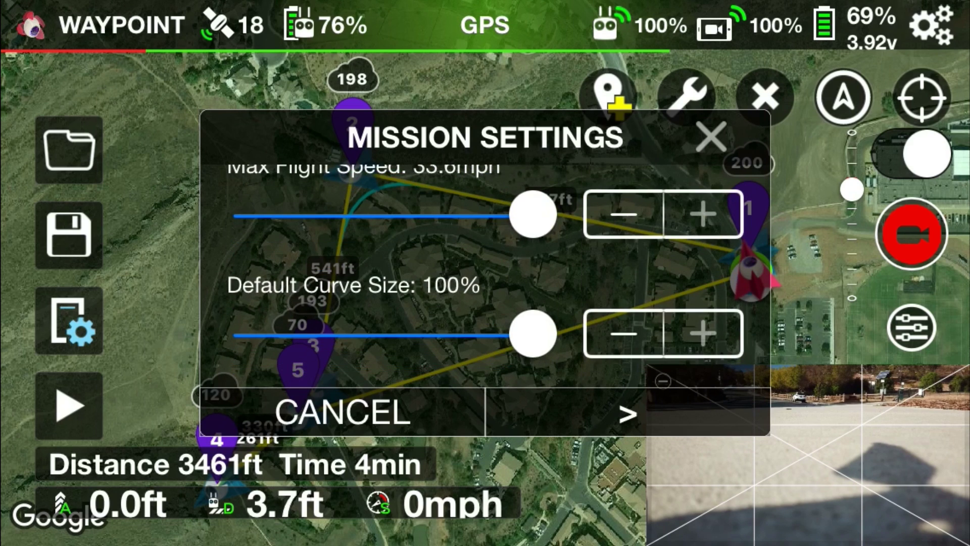
scroll(485, 283, "down", 2)
scroll(485, 283, "down", 2)
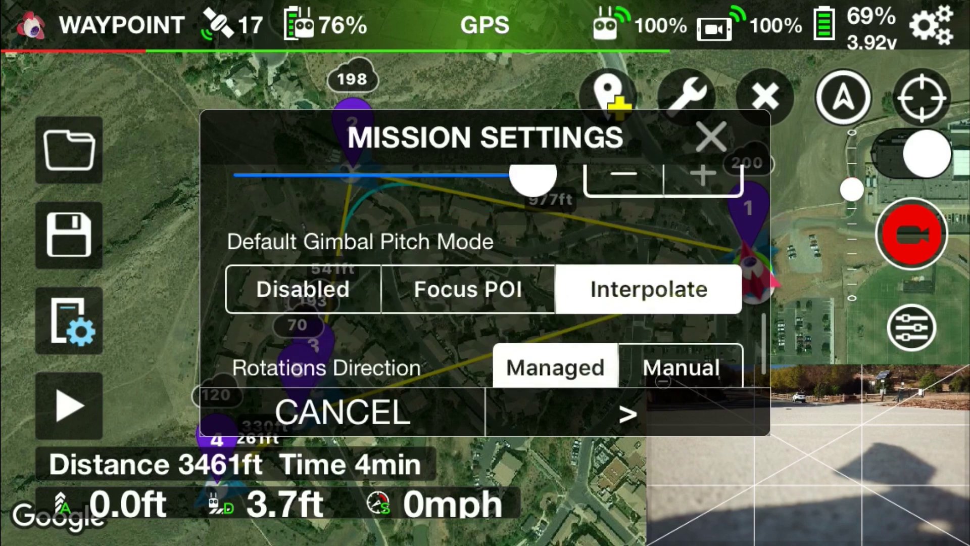